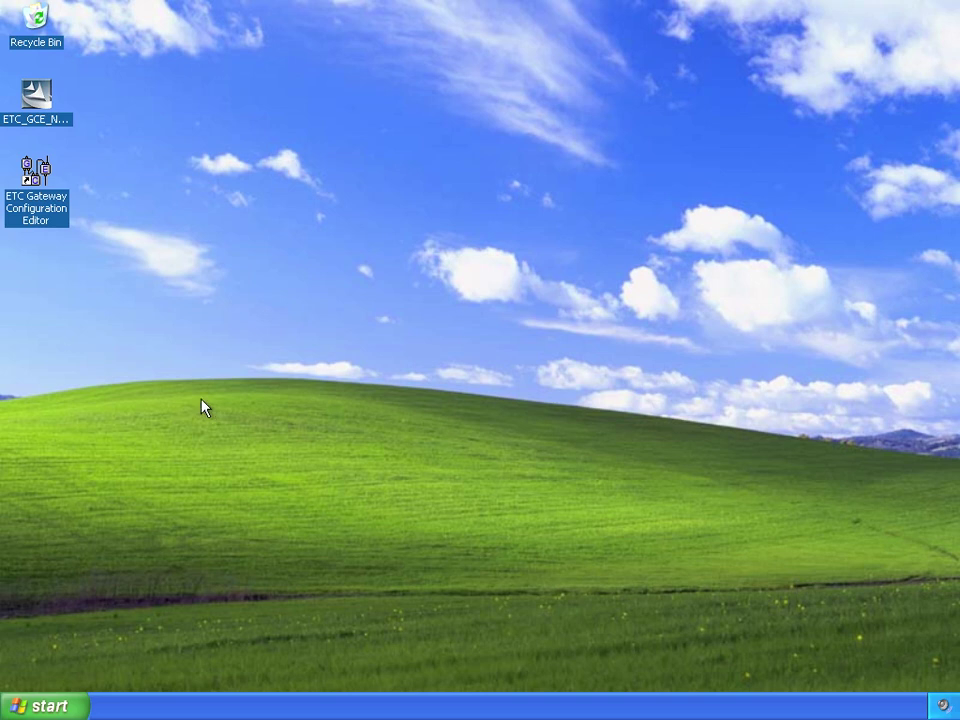
# Launch ETC Gateway Configuration Editor and set the primary network interface to the adapter at 10.101.1.151
pyautogui.doubleClick(38, 168)
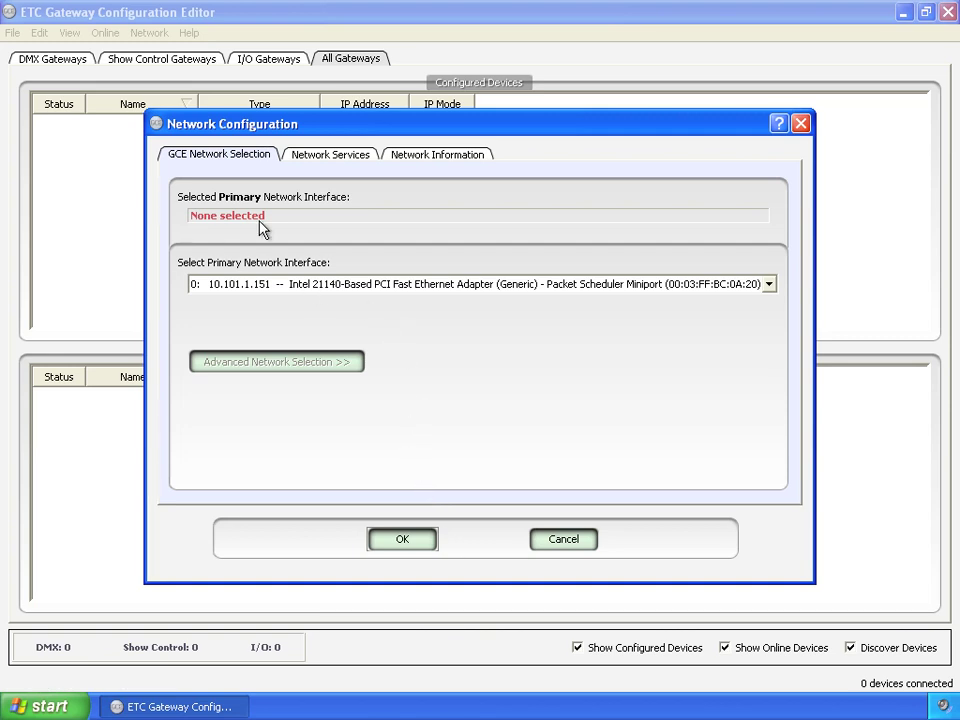
pyautogui.click(329, 284)
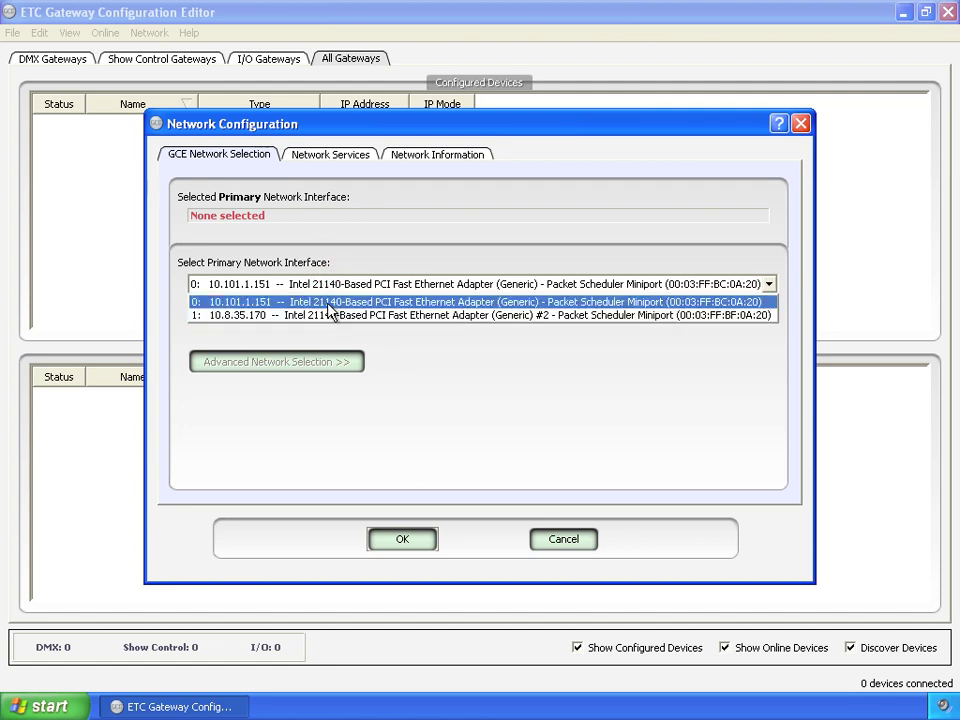
pyautogui.click(264, 303)
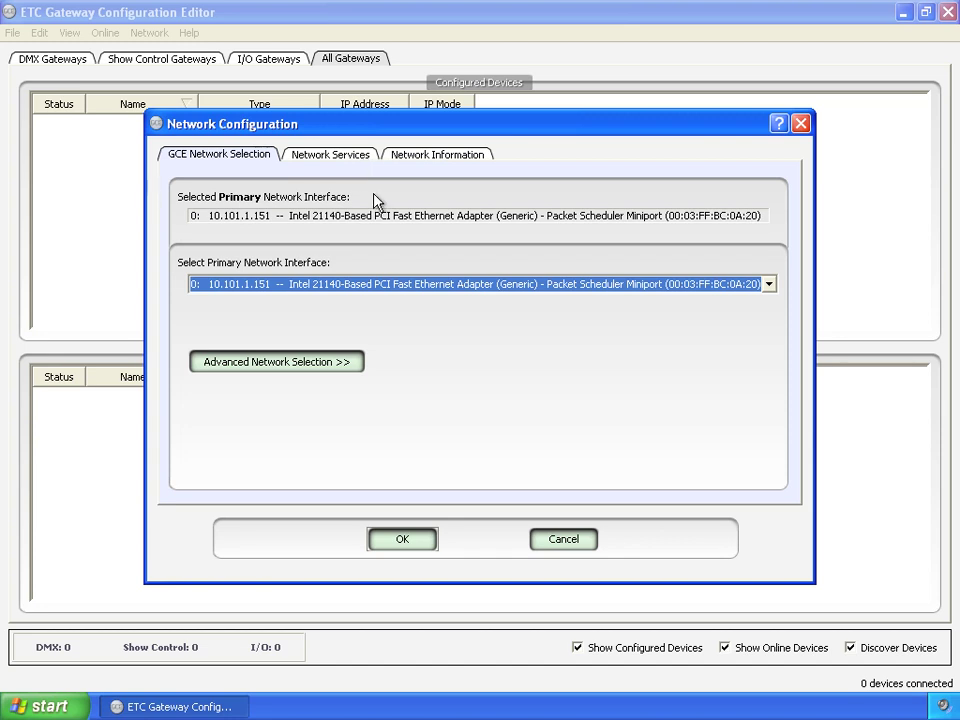
pyautogui.click(412, 543)
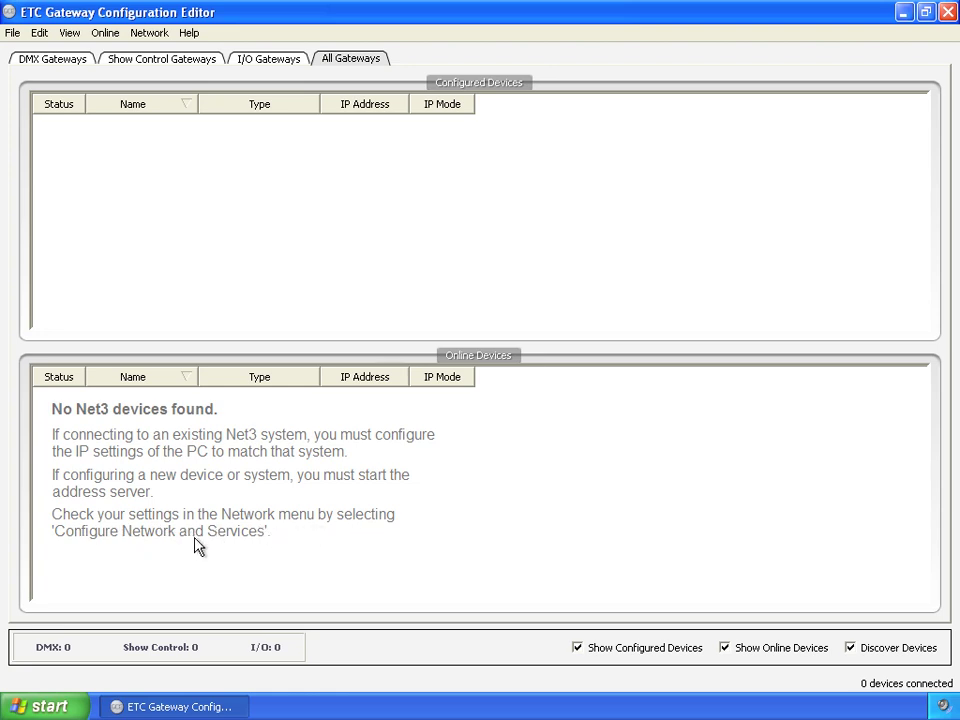
# Review the network configuration's interface selection, services and network information, including the IP settings of the second Intel adapter
pyautogui.click(152, 33)
pyautogui.click(170, 56)
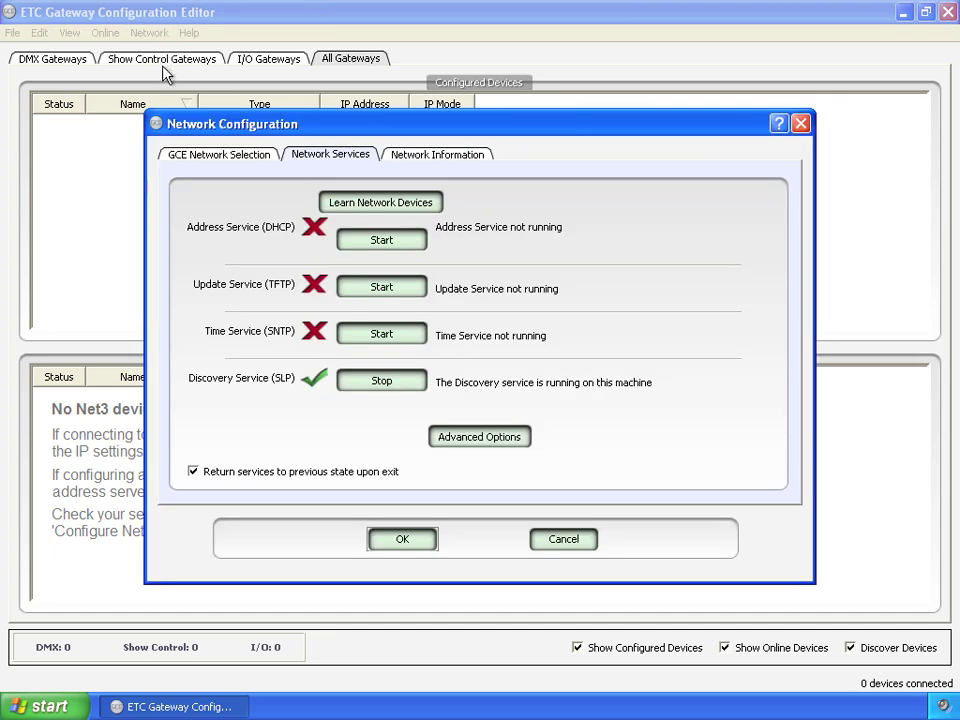
pyautogui.click(219, 155)
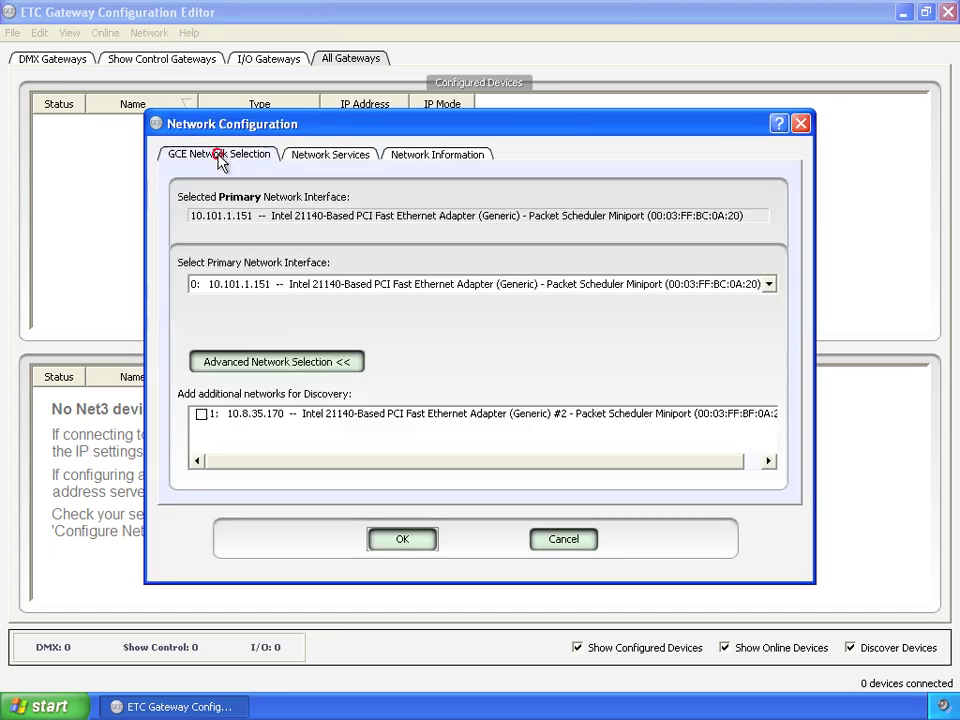
pyautogui.click(316, 157)
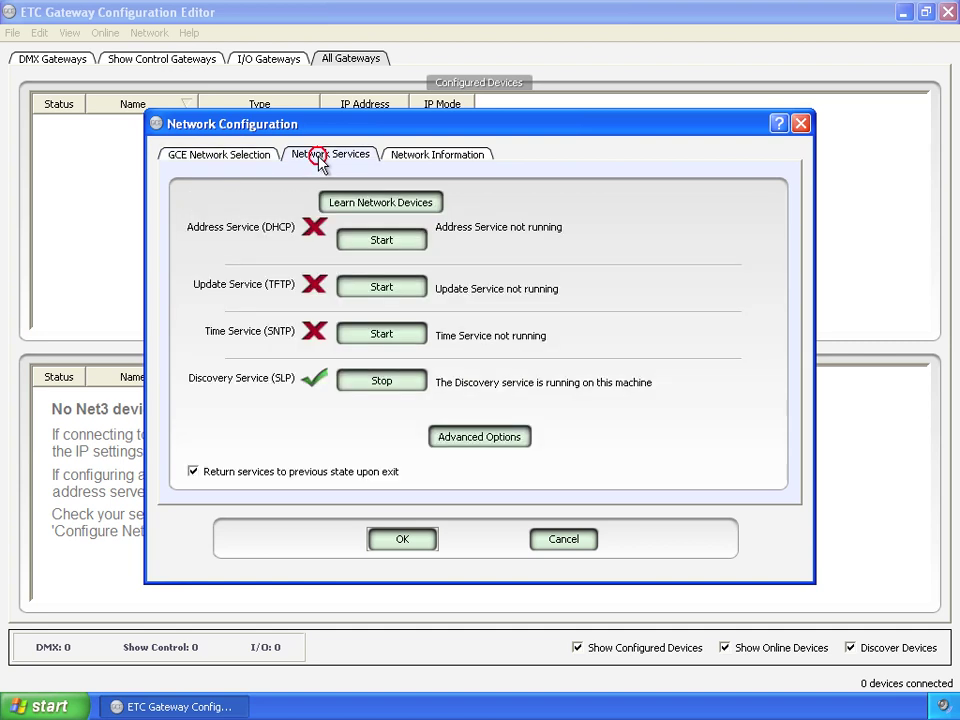
pyautogui.click(460, 158)
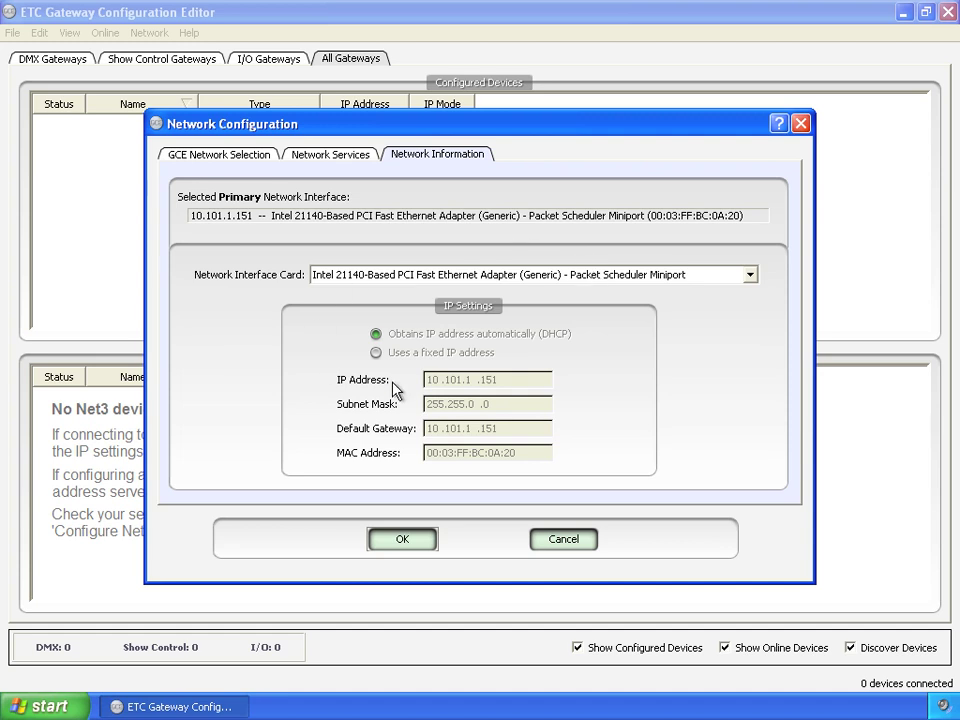
pyautogui.click(692, 277)
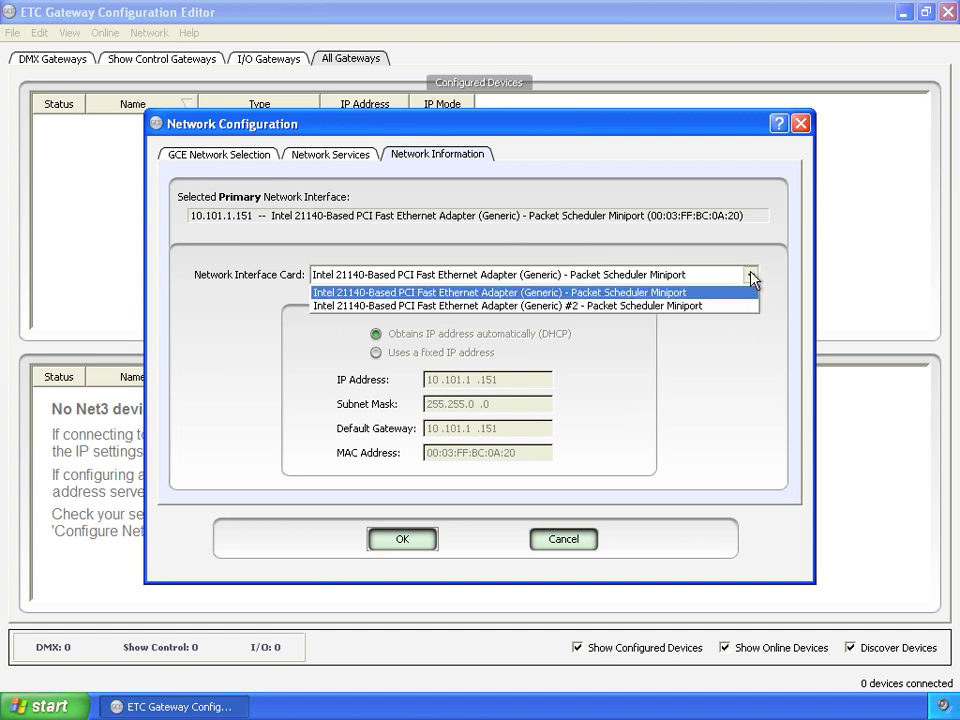
pyautogui.click(748, 303)
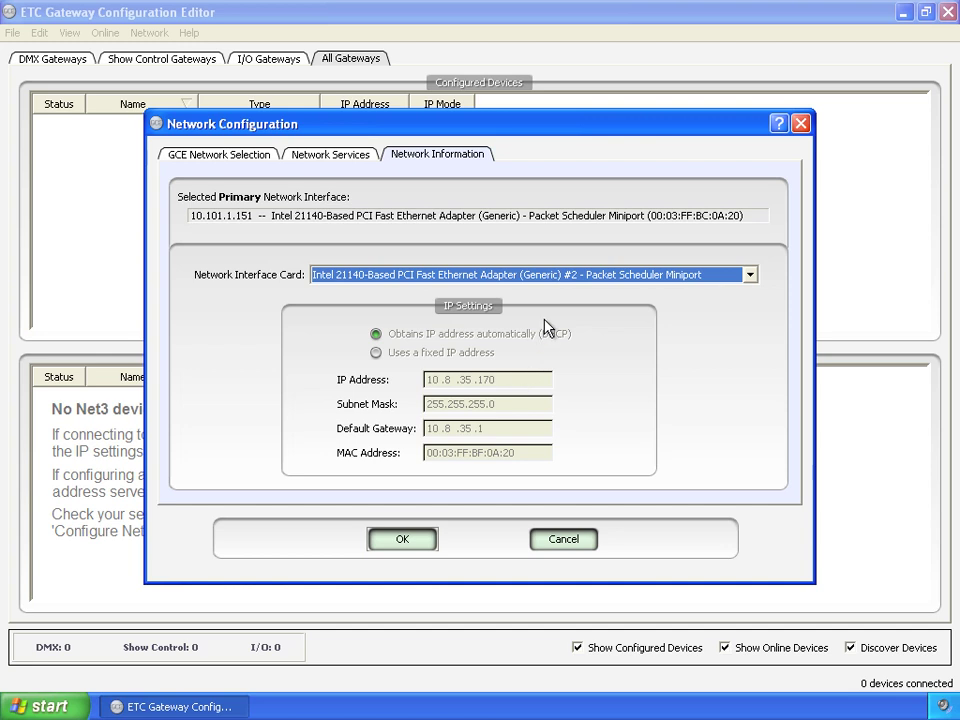
# Review the advanced service options for the address, update and time servers, and accept them as they are
pyautogui.click(355, 160)
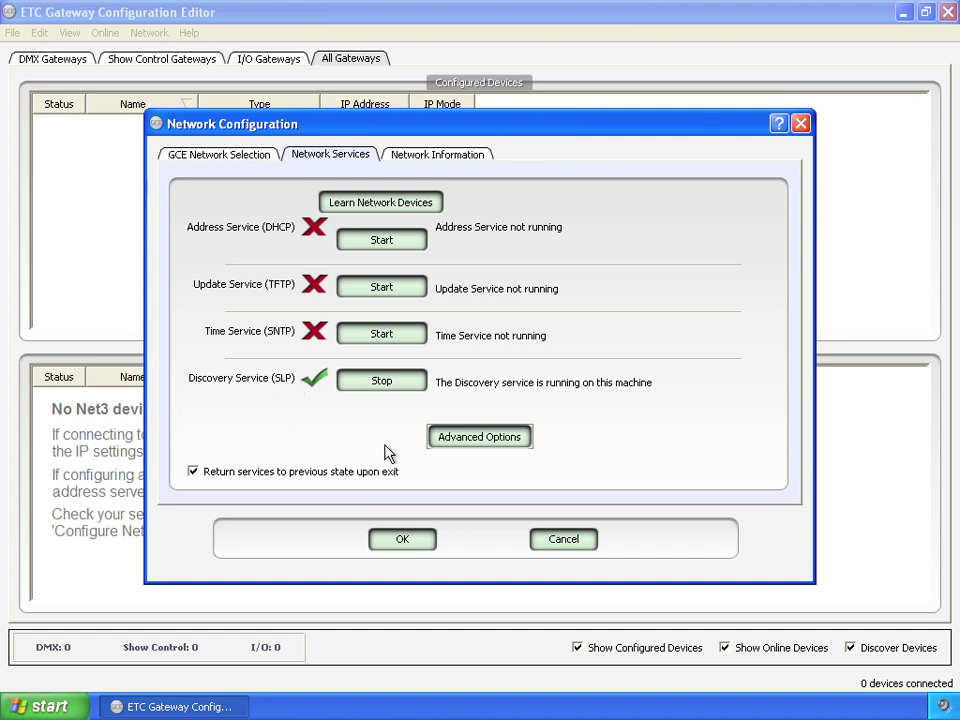
pyautogui.click(494, 438)
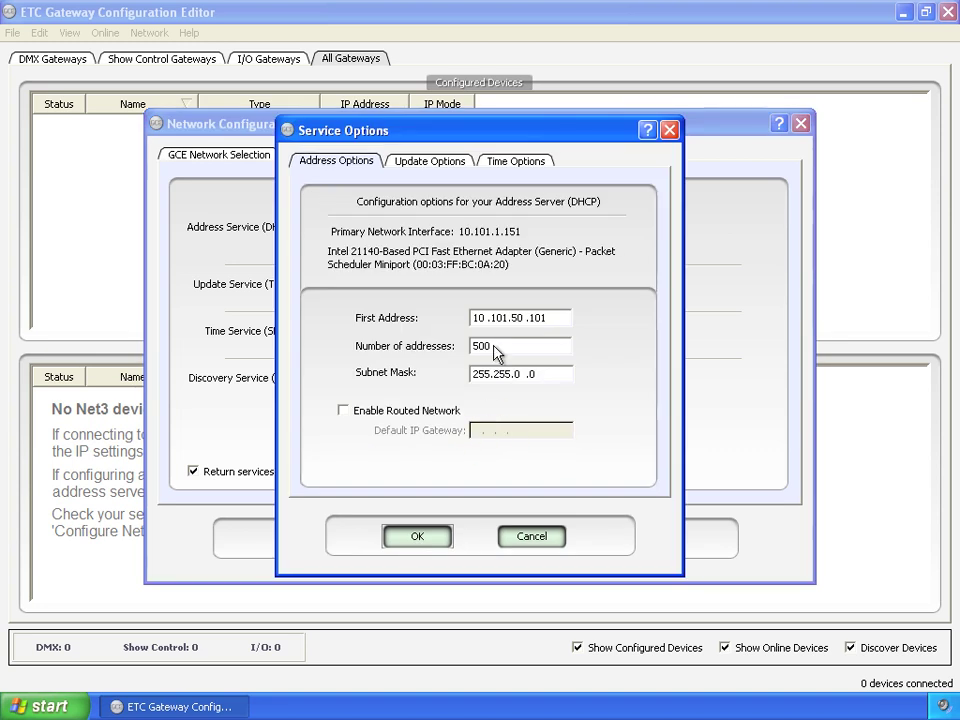
pyautogui.moveTo(501, 133); pyautogui.dragTo(745, 134)
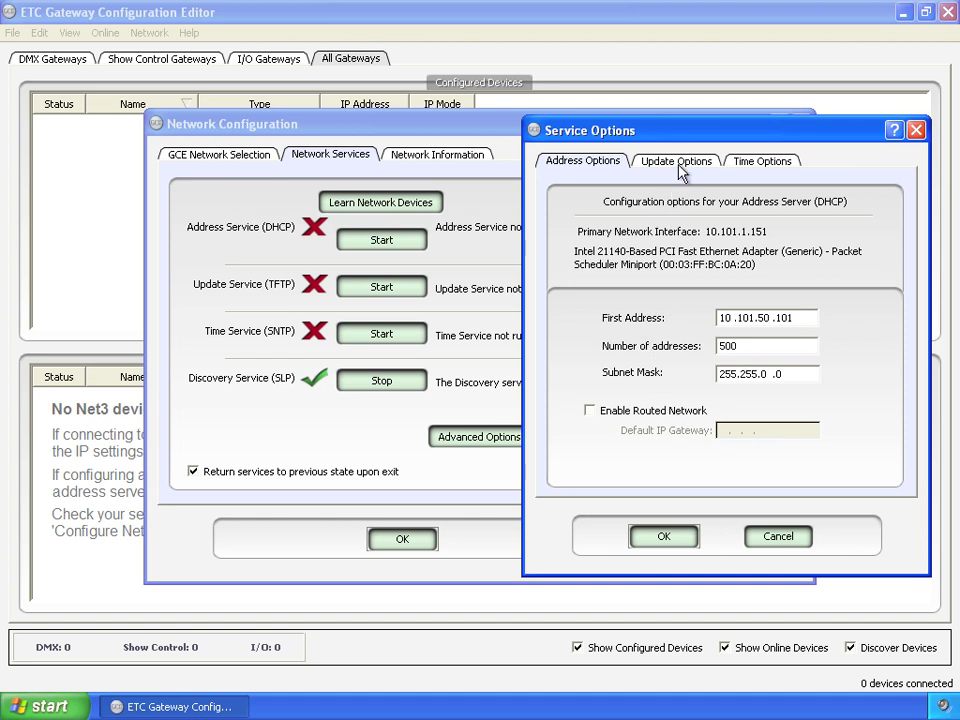
pyautogui.click(652, 163)
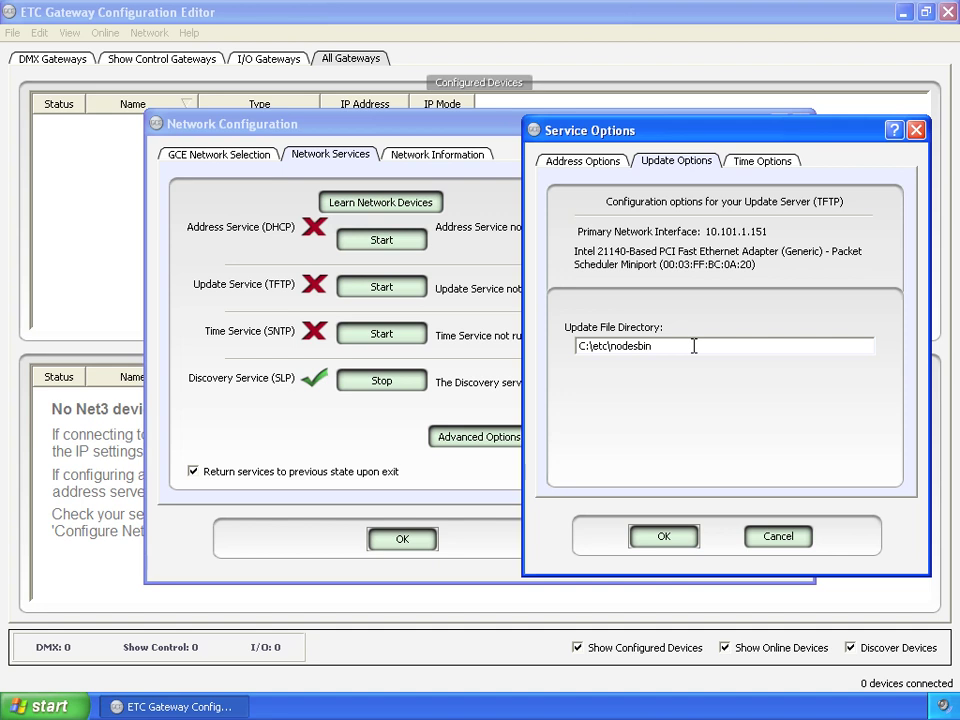
pyautogui.click(768, 164)
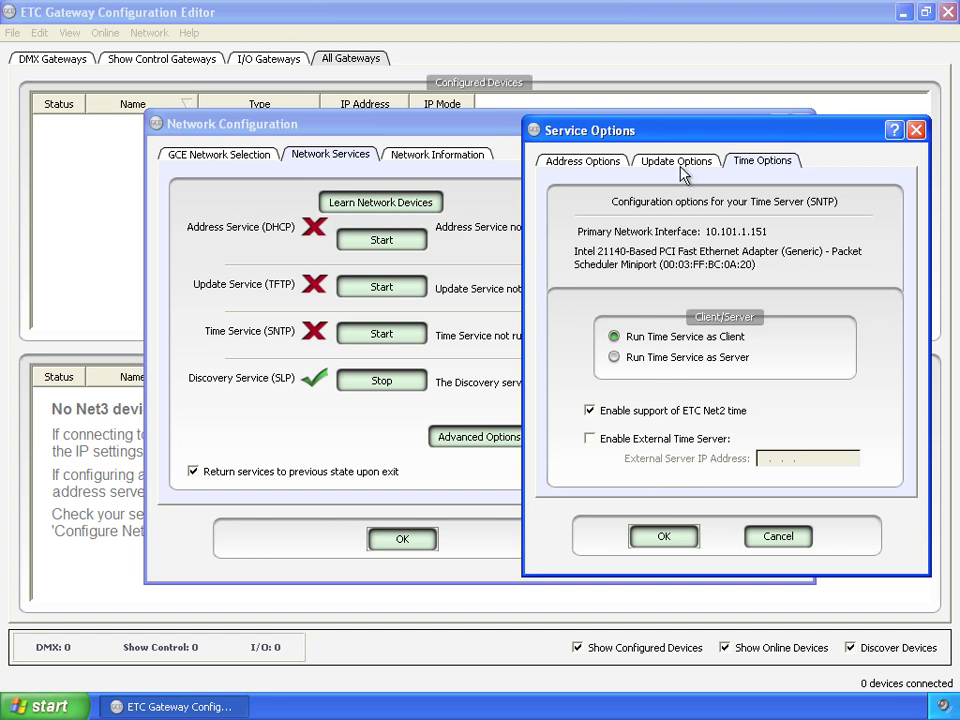
pyautogui.click(640, 163)
pyautogui.click(590, 162)
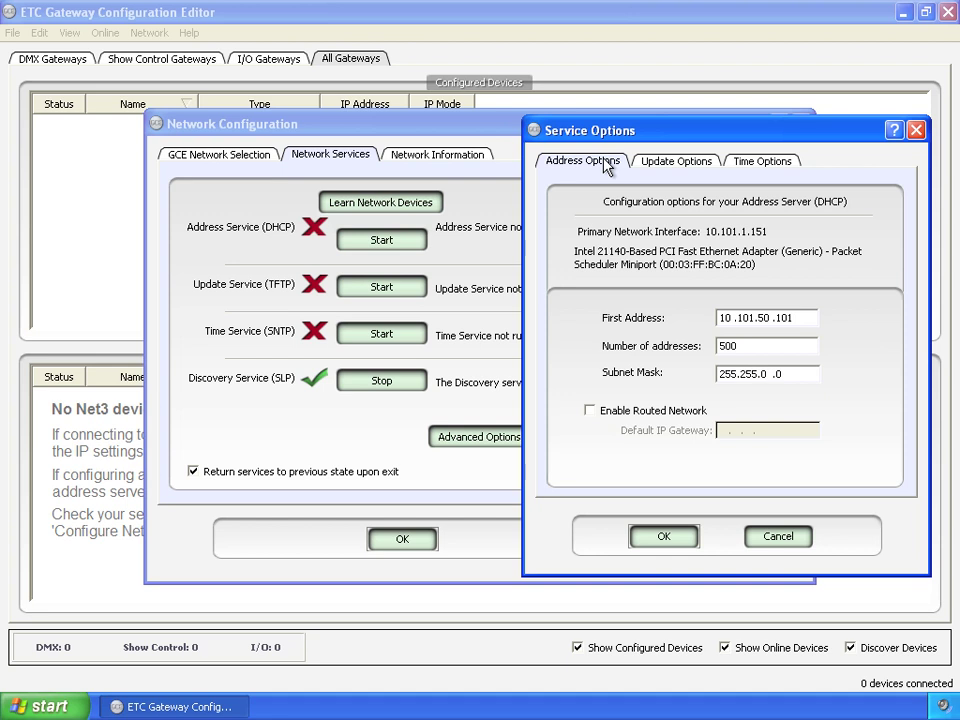
pyautogui.click(665, 539)
pyautogui.click(665, 538)
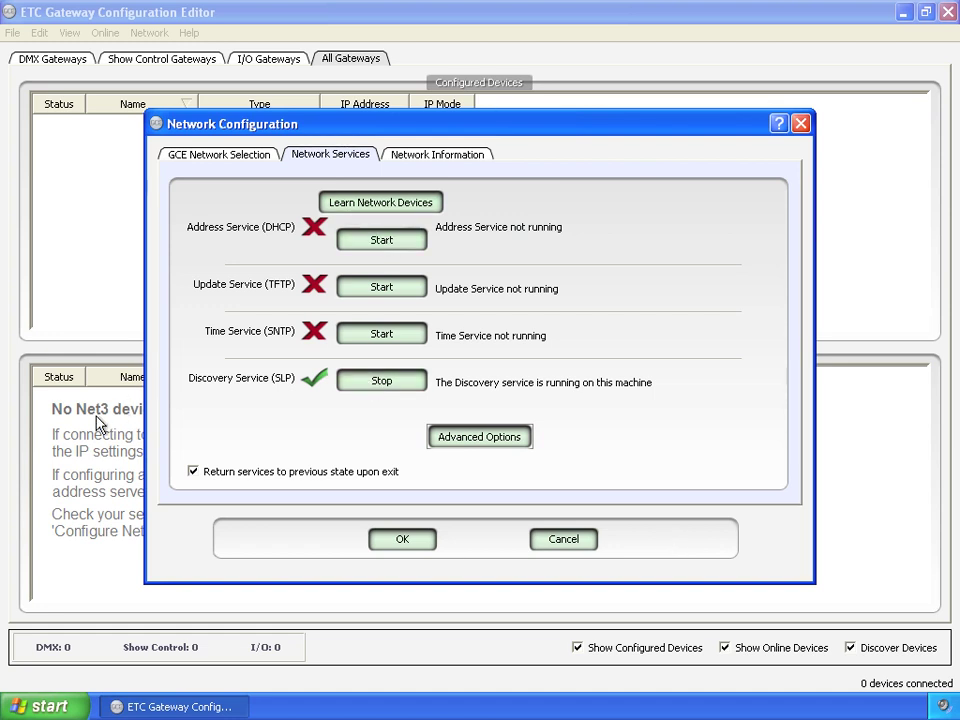
# Start the Address Service (DHCP) and the Update Service (TFTP), and accept the network configuration
pyautogui.click(372, 242)
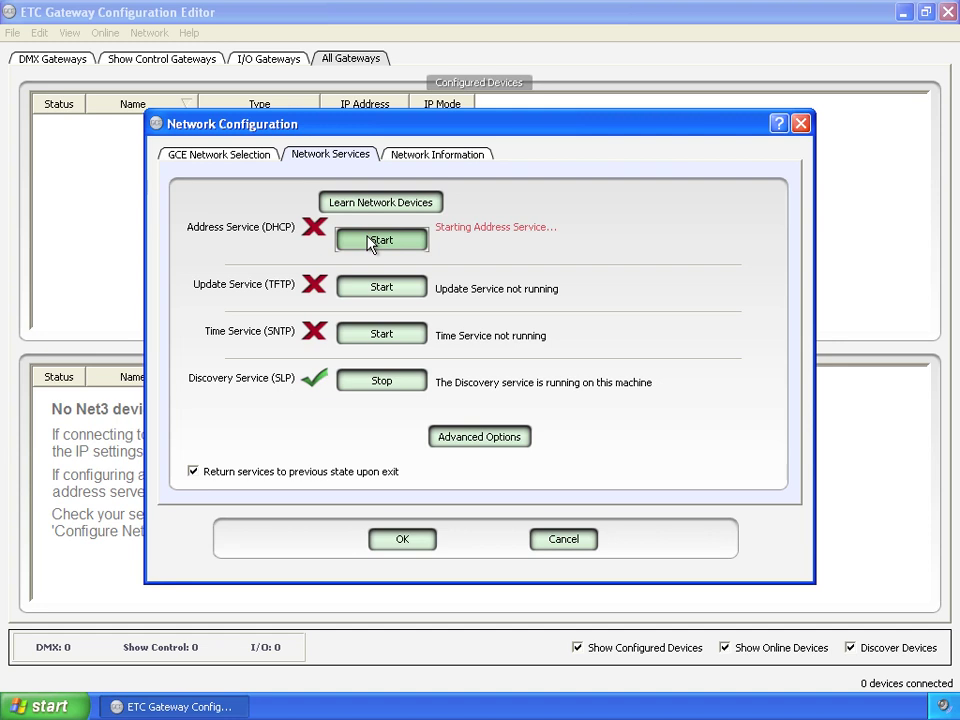
pyautogui.click(382, 289)
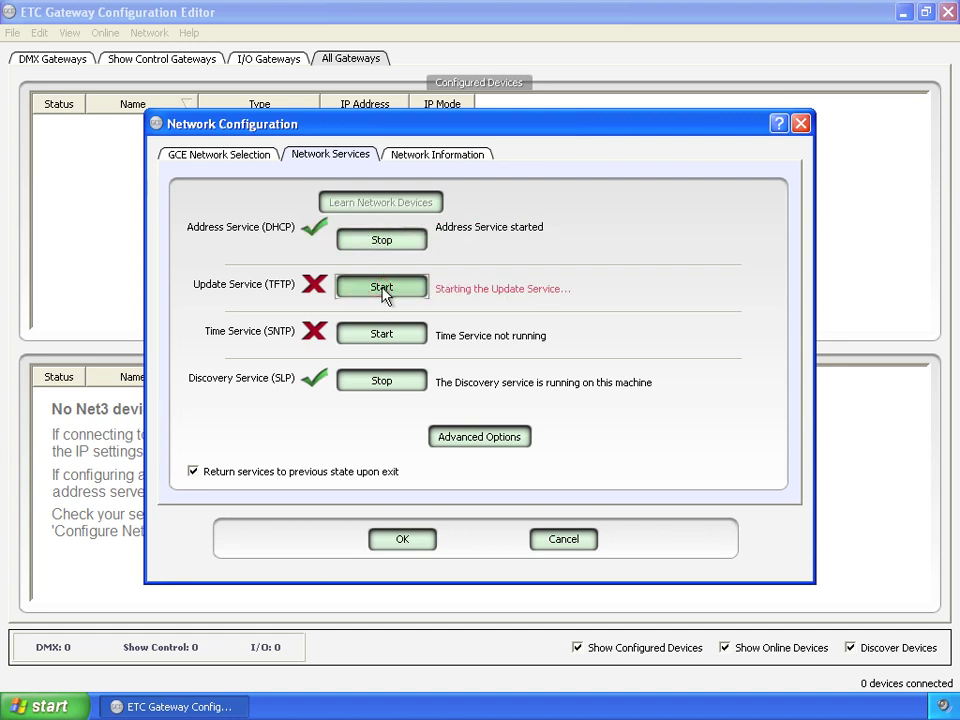
pyautogui.click(405, 539)
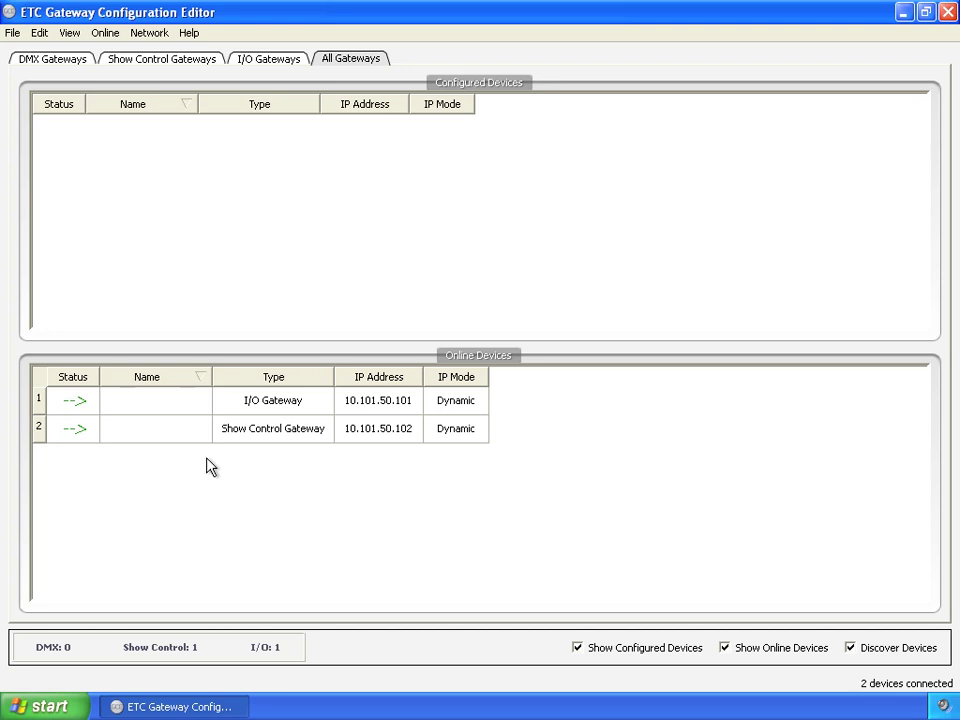
# Open the device network mode settings and examine the mode of every gateway in the list
pyautogui.click(105, 36)
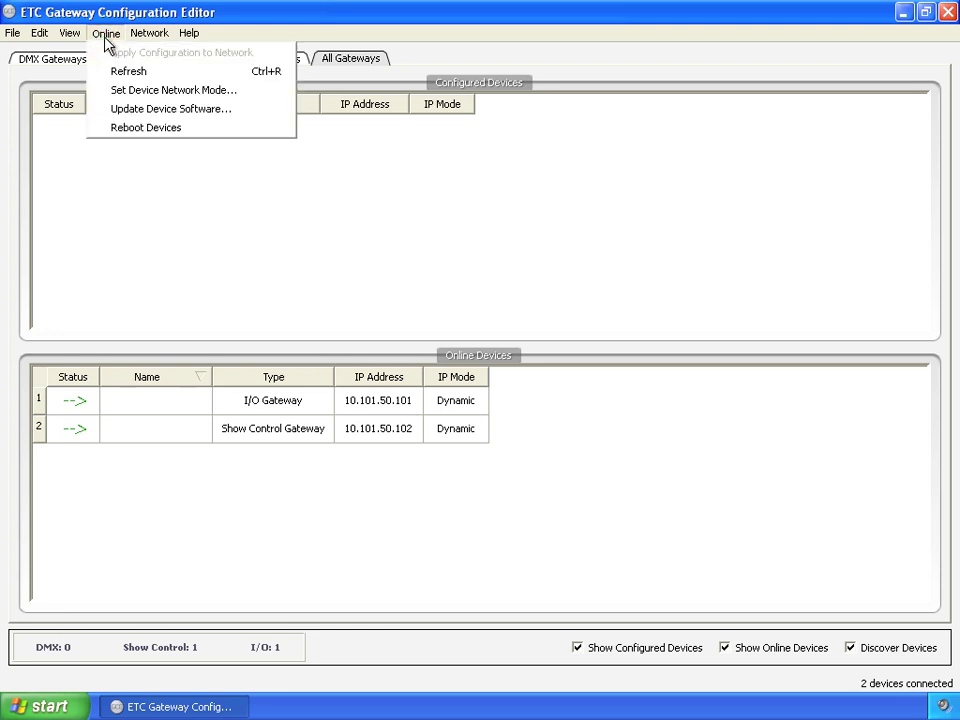
pyautogui.click(197, 98)
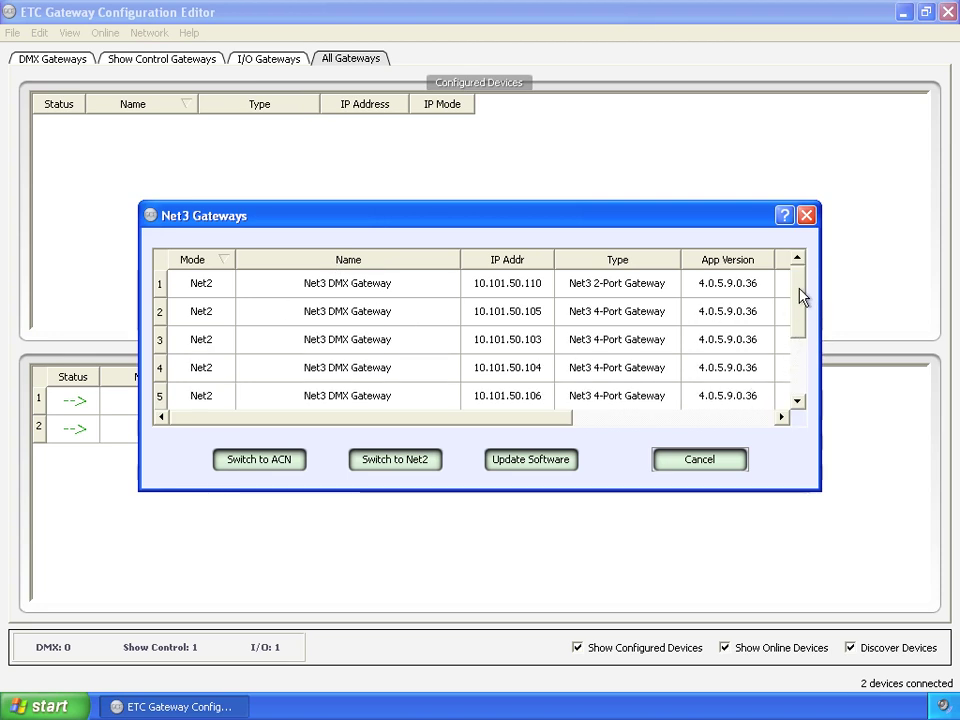
pyautogui.moveTo(801, 296); pyautogui.dragTo(805, 380)
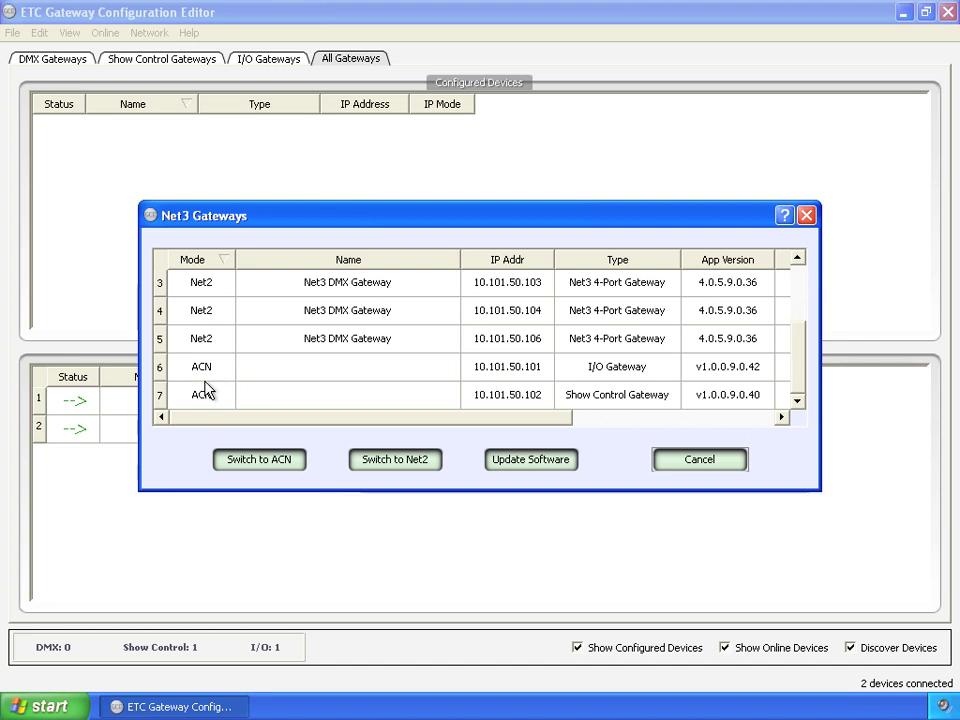
pyautogui.moveTo(797, 360); pyautogui.dragTo(797, 287)
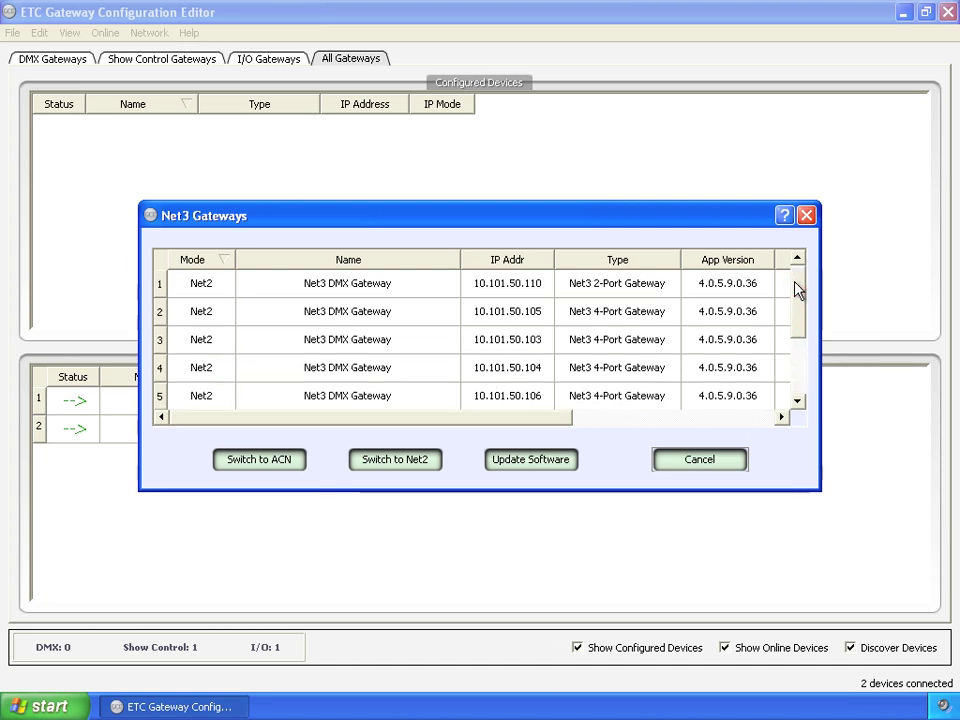
pyautogui.click(164, 288)
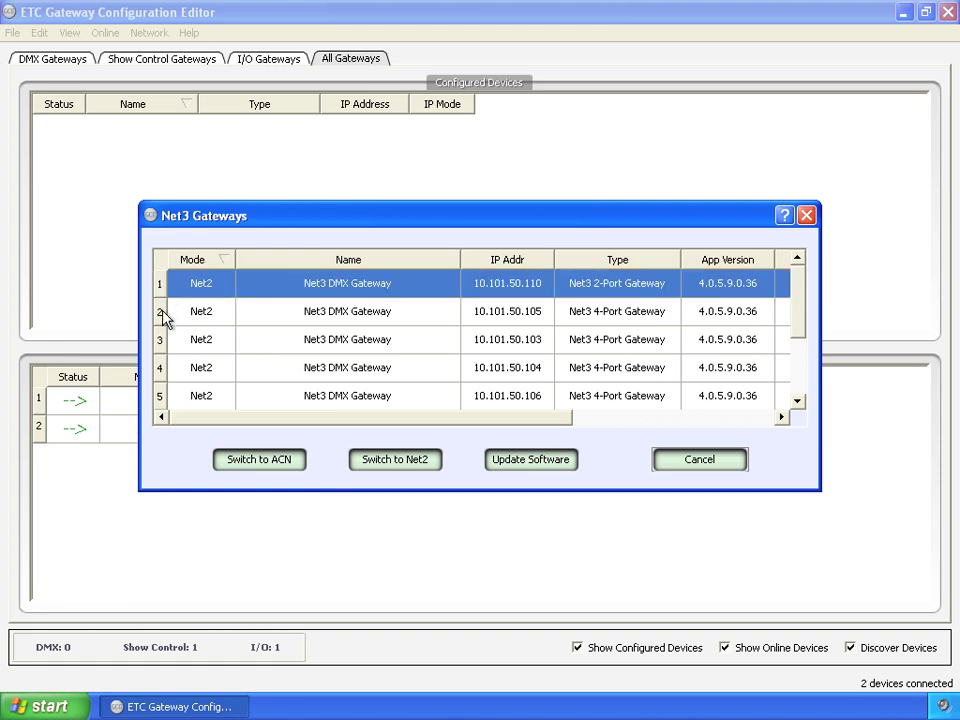
pyautogui.keyDown('ctrl'); pyautogui.click(161, 313); pyautogui.keyUp('ctrl')
pyautogui.keyDown('ctrl'); pyautogui.click(162, 342); pyautogui.keyUp('ctrl')
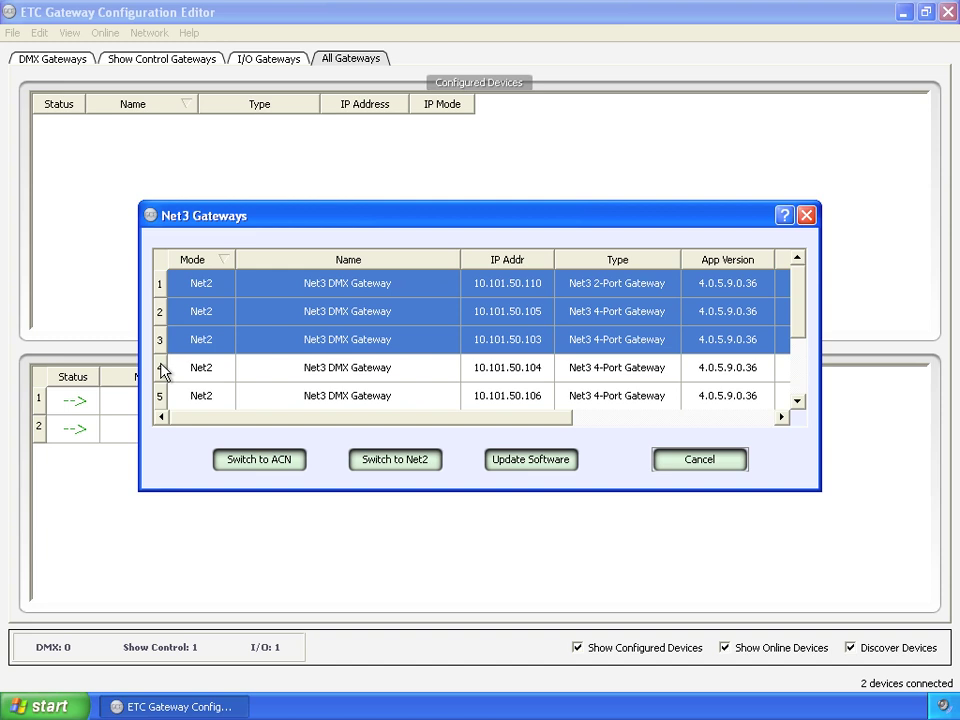
pyautogui.keyDown('ctrl'); pyautogui.click(162, 369); pyautogui.keyUp('ctrl')
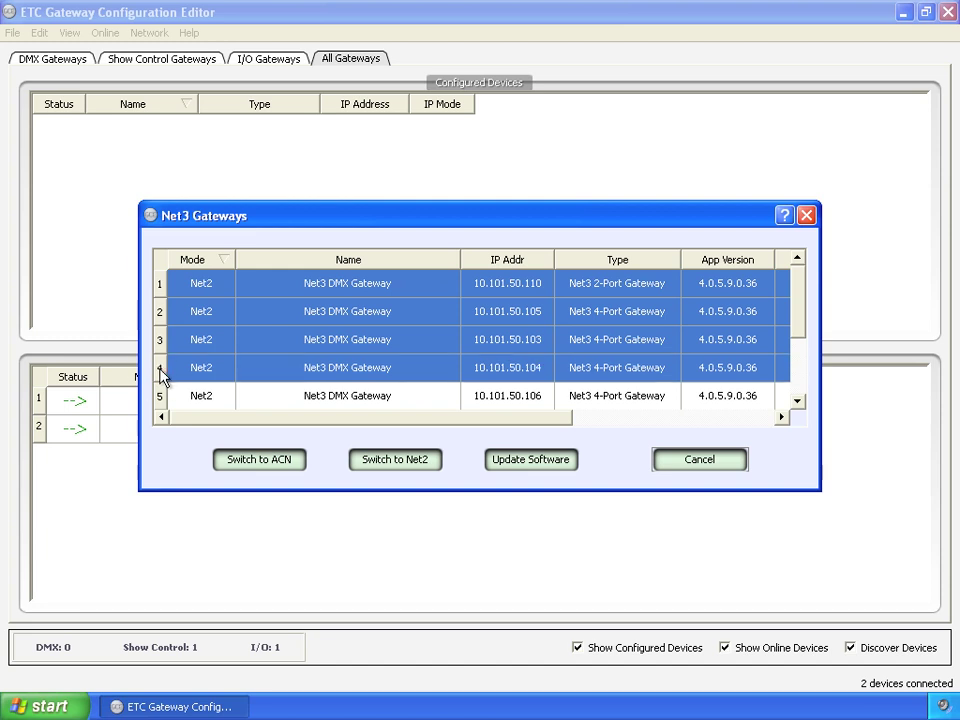
pyautogui.click(161, 370)
pyautogui.keyDown('ctrl'); pyautogui.click(162, 370); pyautogui.keyUp('ctrl')
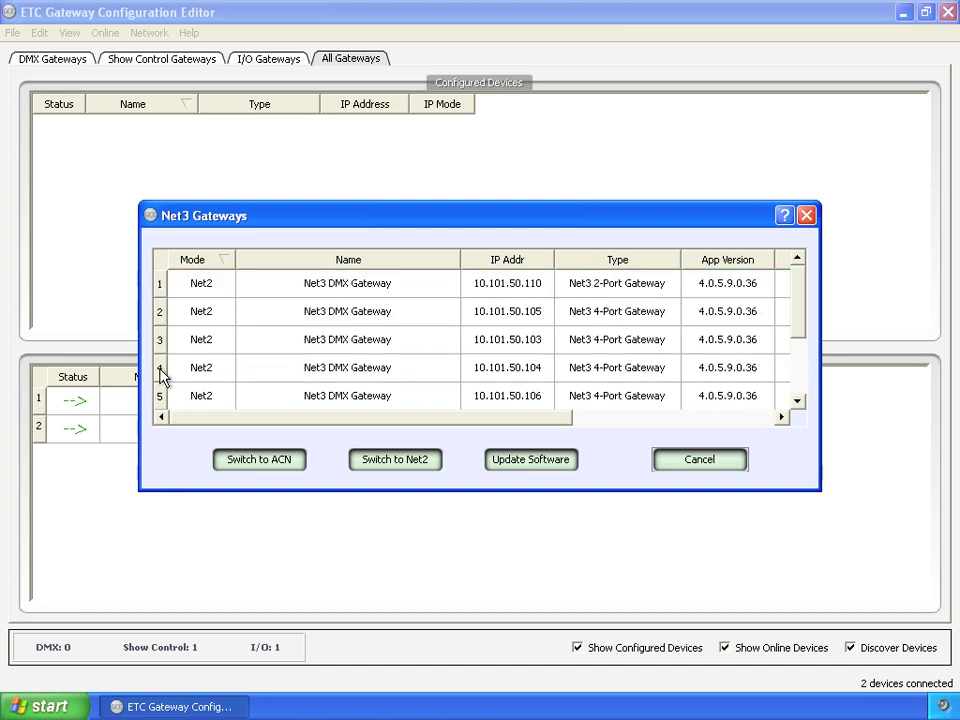
# Switch all Net2 gateways to ACN mode with no individual device selected
pyautogui.click(277, 466)
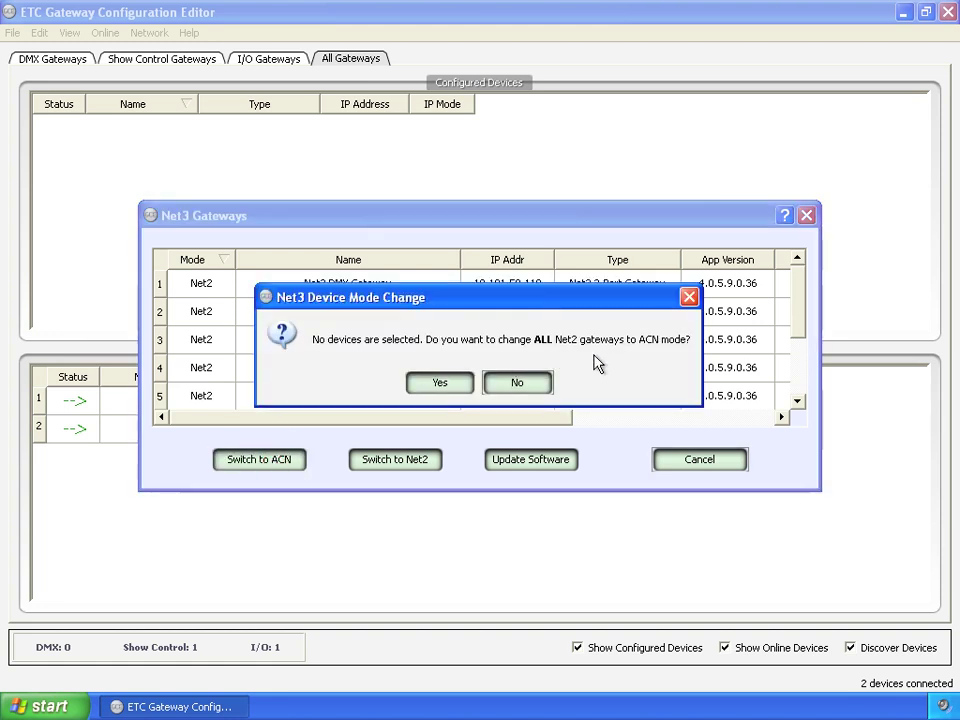
pyautogui.click(440, 386)
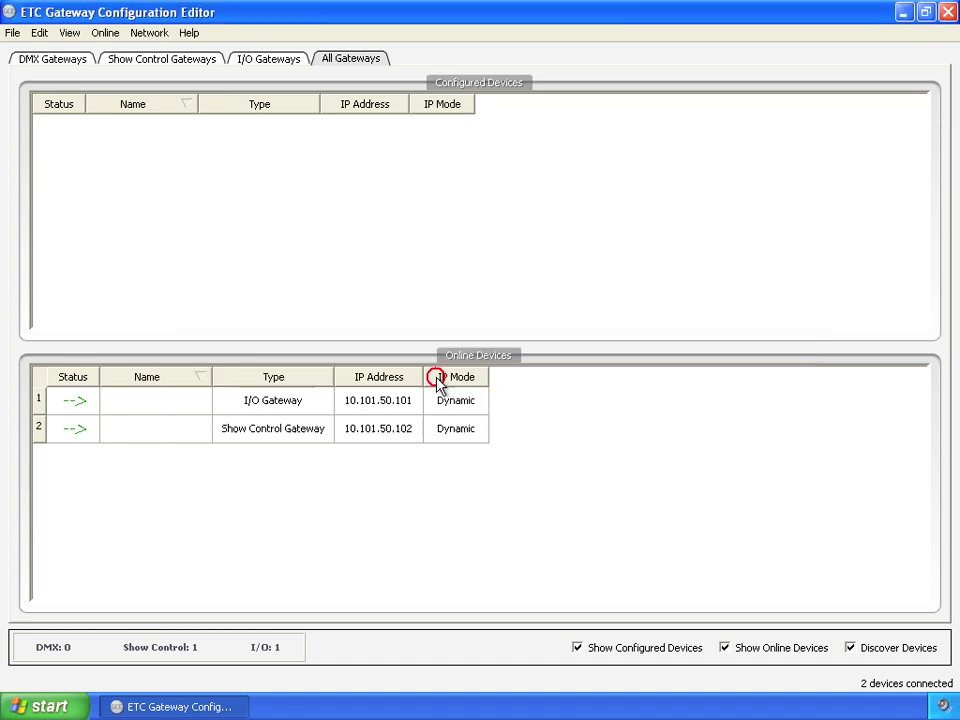